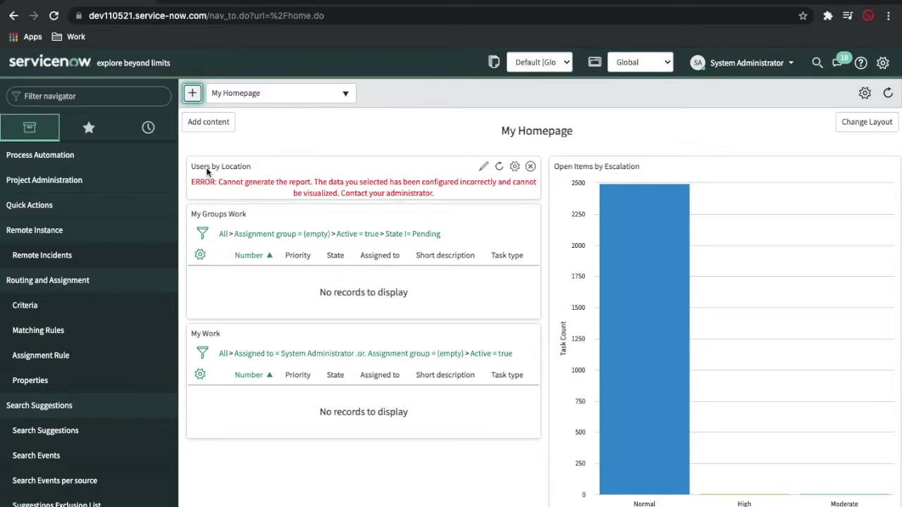
Display the incident table's list through the navigator with incident.LIST and open the "testing API" incident.
click(104, 97)
text(incident.LIS)
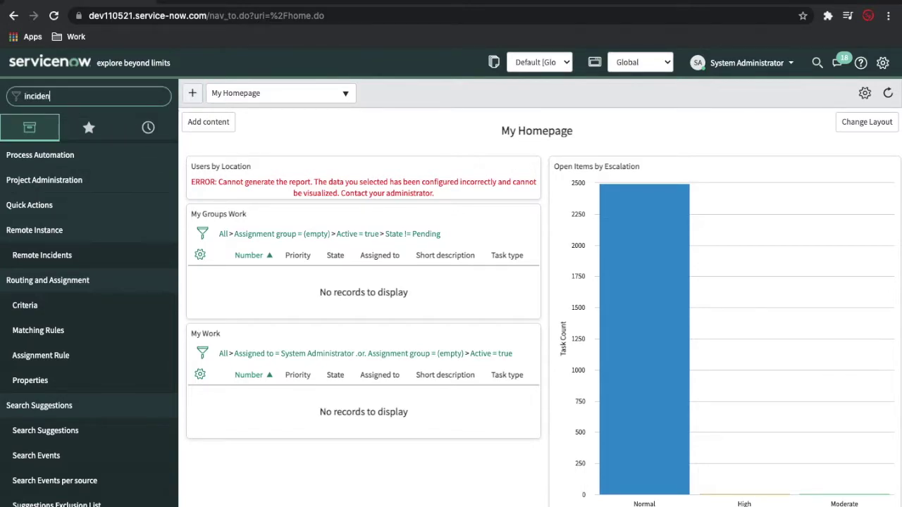
text(T)
key(Return)
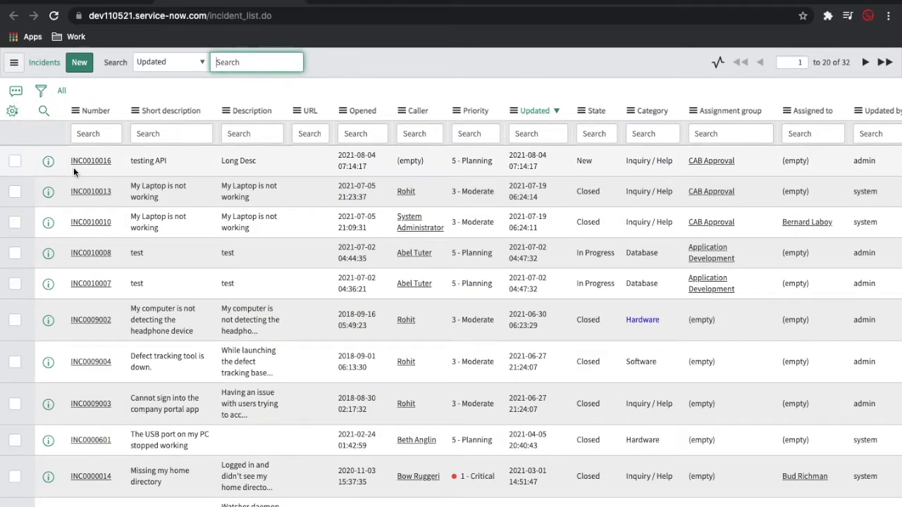
click(81, 163)
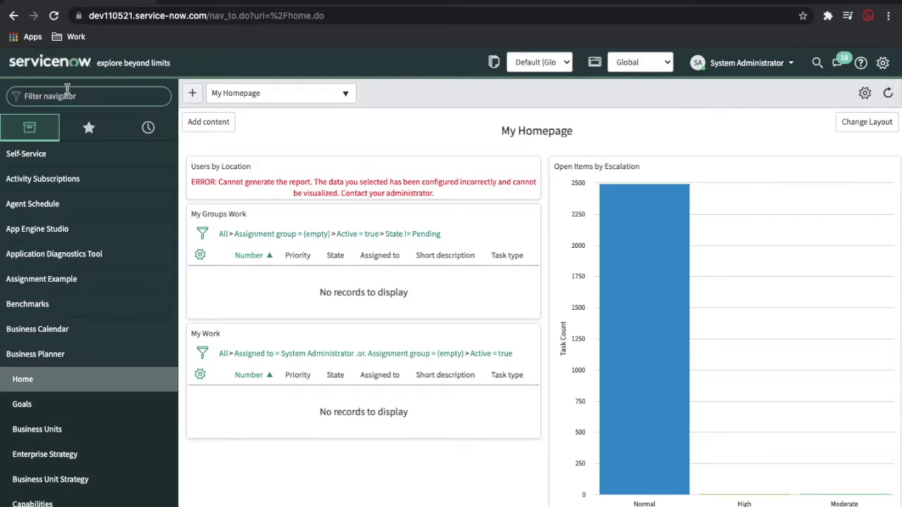
Filter the navigator for "configuration" and open the CI Class Manager under the Configuration application.
text(conf)
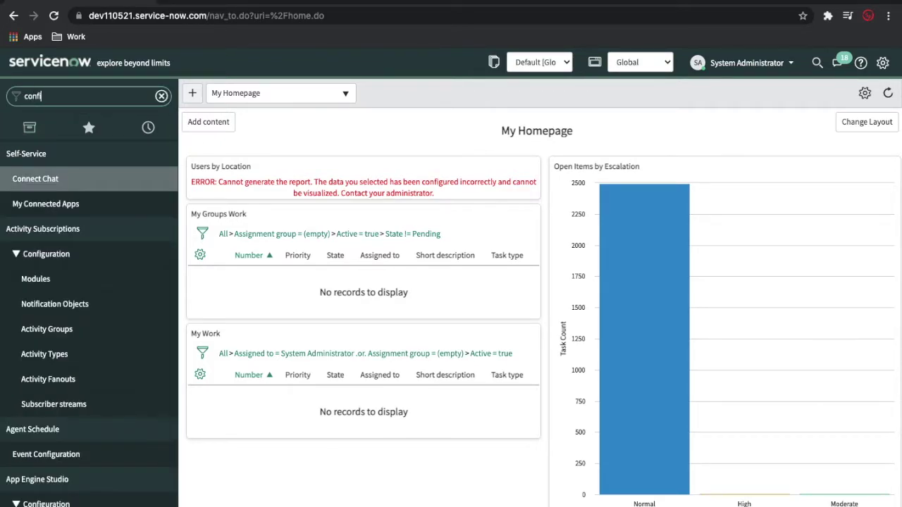
text(iguration)
click(43, 405)
click(38, 354)
click(42, 153)
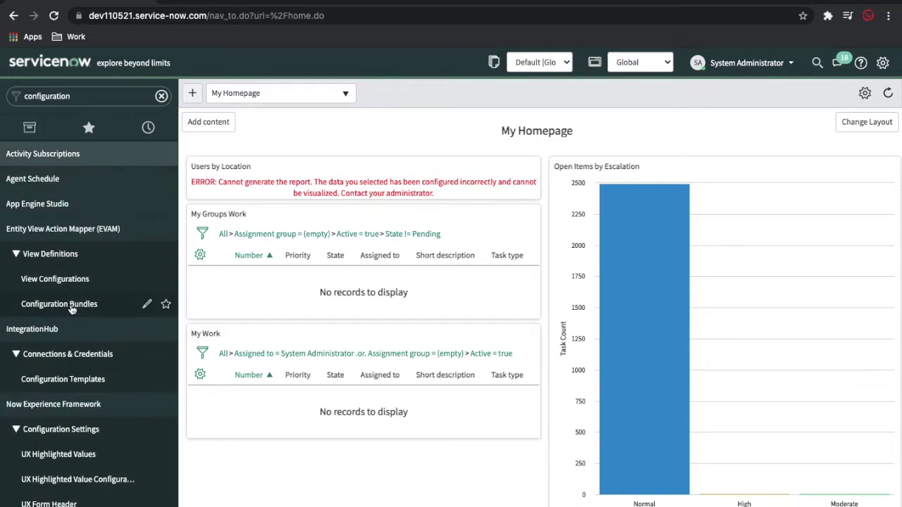
scroll(60, 400, down, 12)
scroll(61, 399, up, 2)
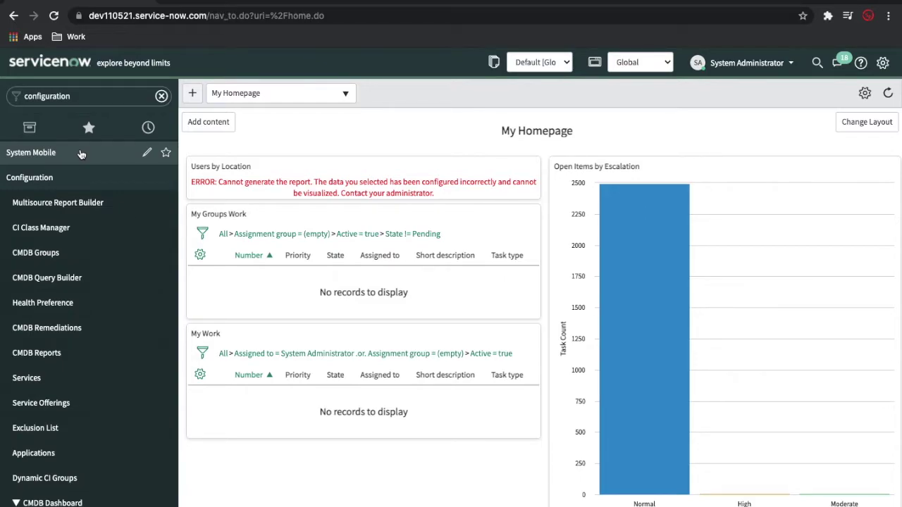
click(45, 233)
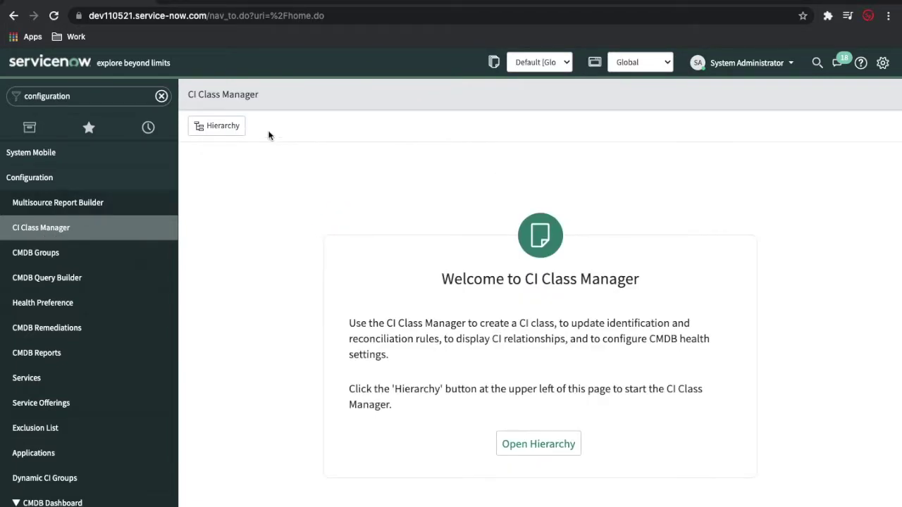
Open the CI class hierarchy and look through the classes under Configuration Item.
click(227, 126)
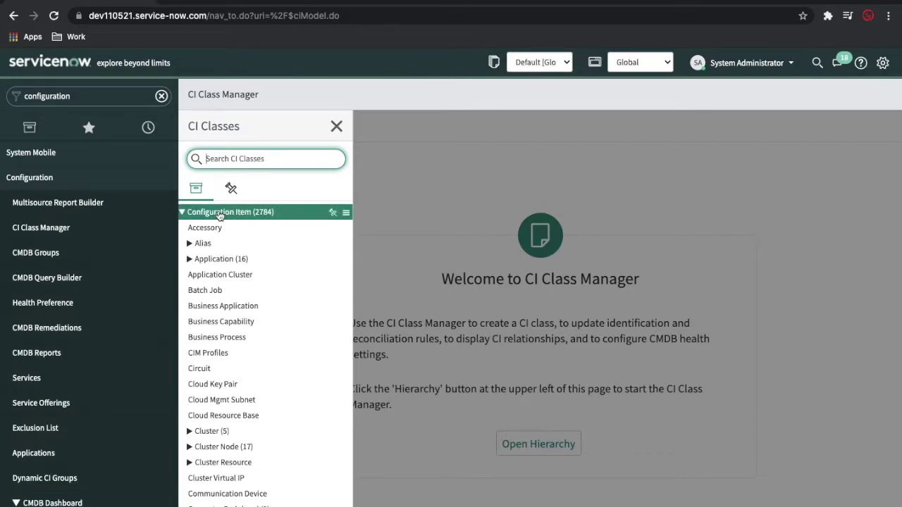
scroll(235, 408, down, 20)
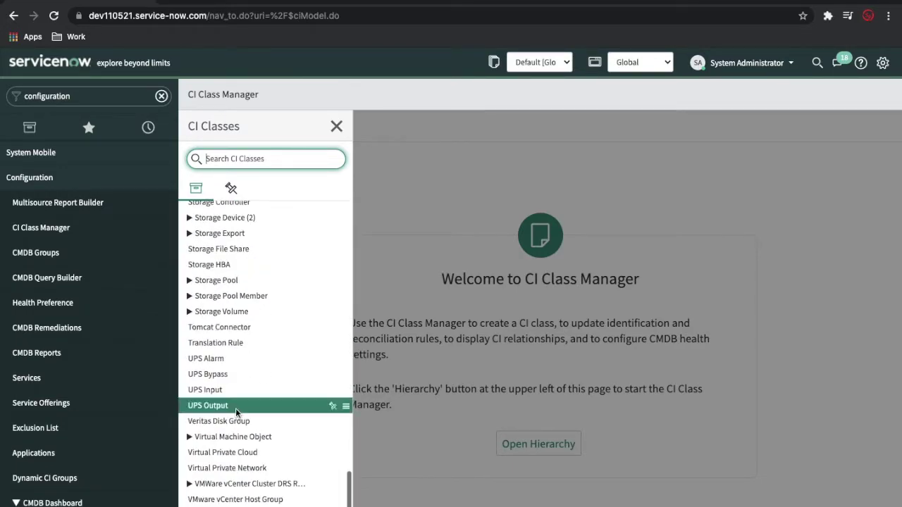
scroll(236, 408, up, 20)
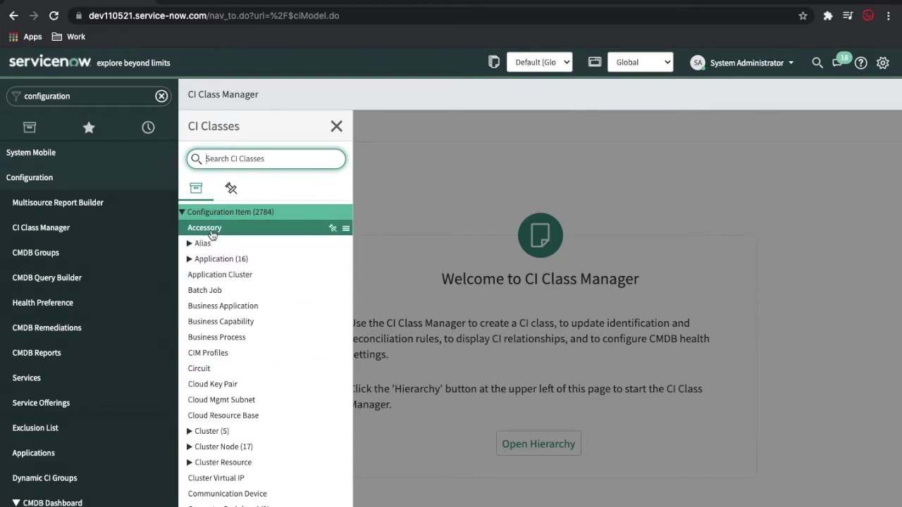
scroll(224, 434, down, 20)
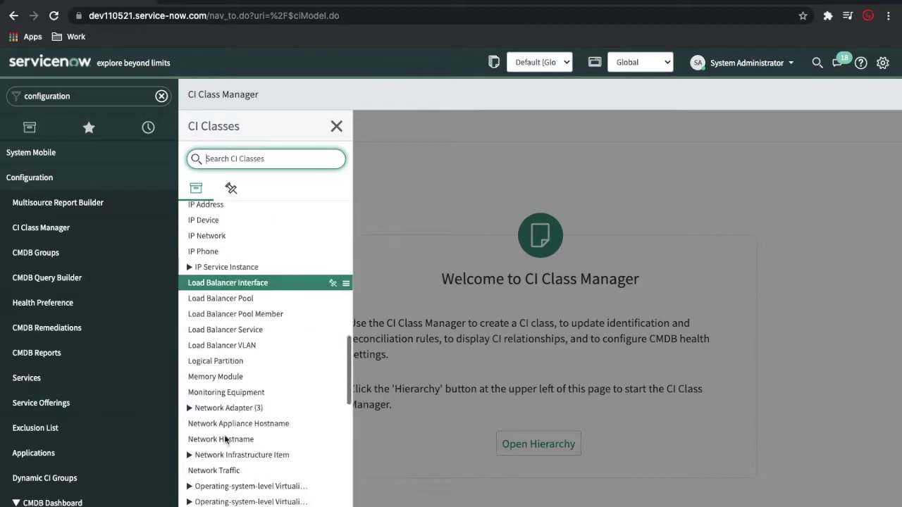
scroll(224, 435, up, 20)
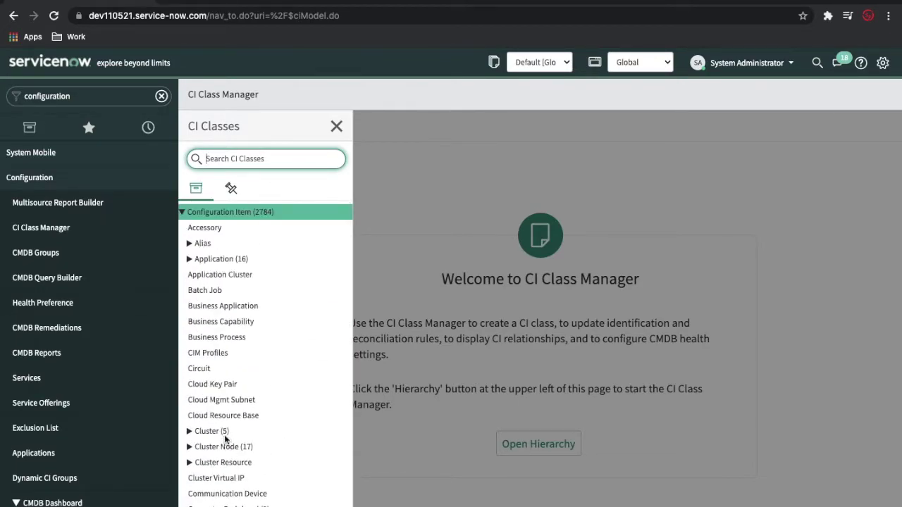
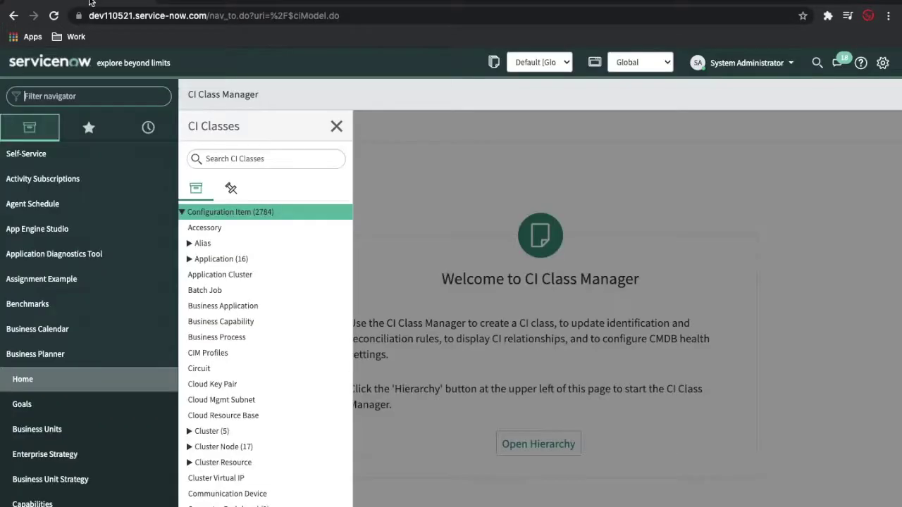
Search the CI classes for "comput" and show the Computer class in the hierarchy.
click(95, 5)
click(252, 160)
text(comput)
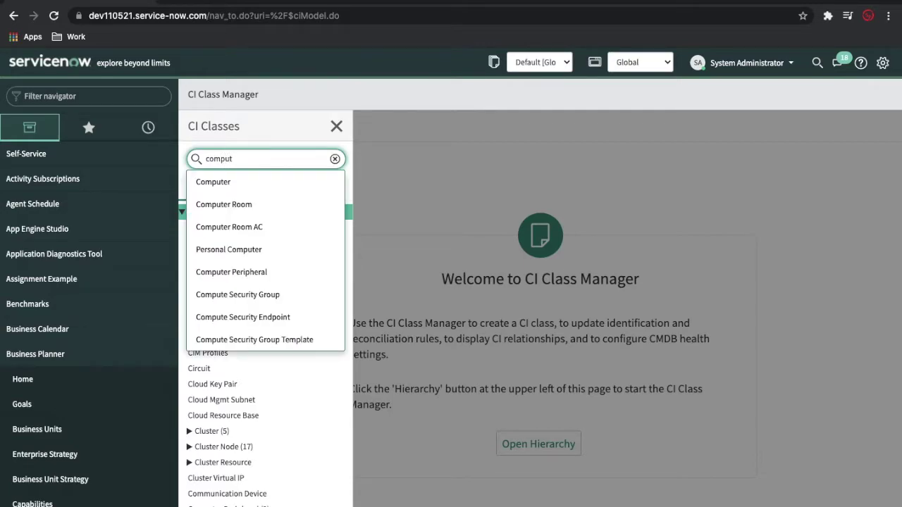
click(247, 186)
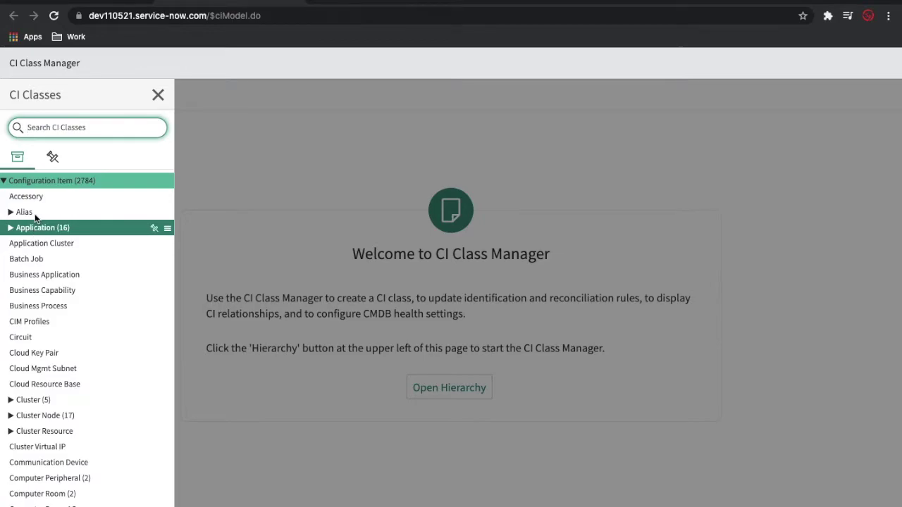
Find the Windows Server class in the CI class hierarchy and view its configuration items and parent classes.
text(window)
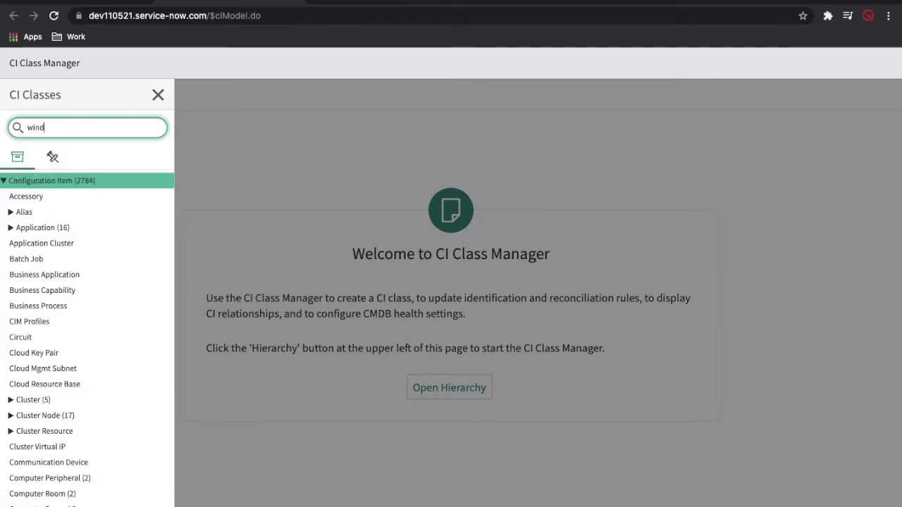
click(43, 153)
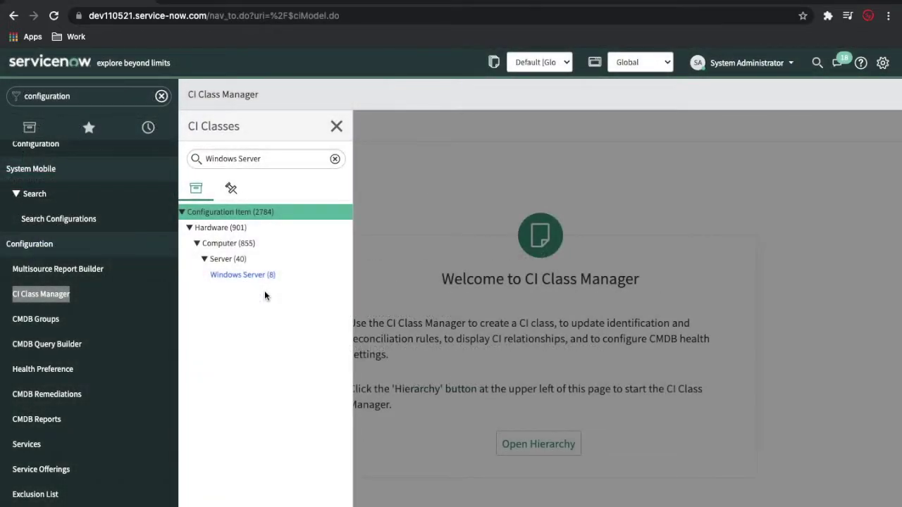
click(259, 280)
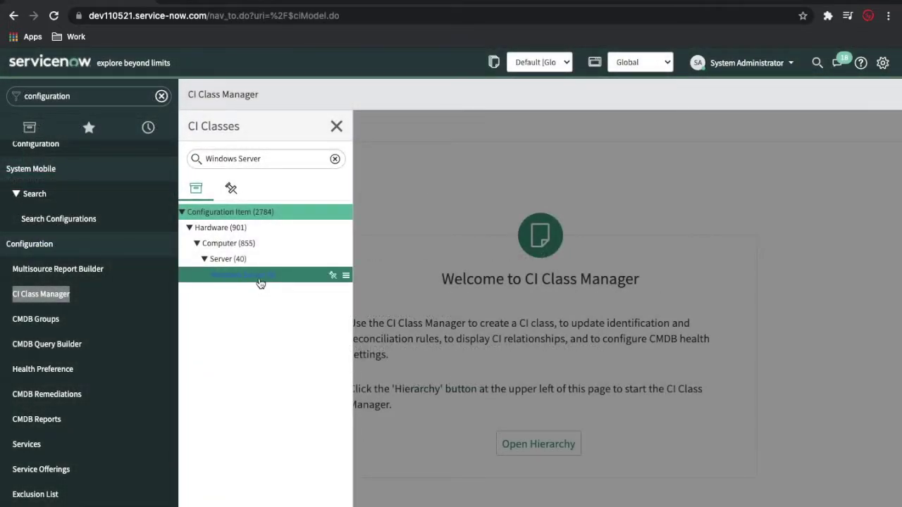
click(259, 279)
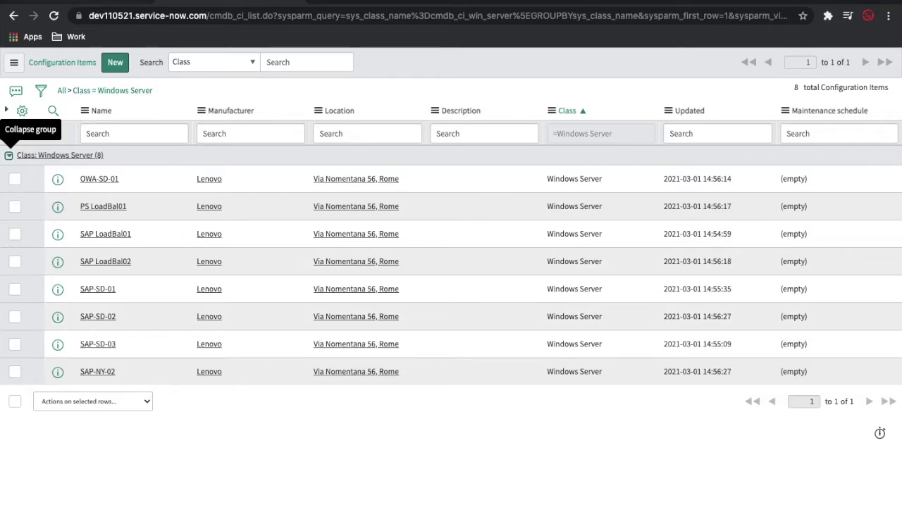
key(alt+Left)
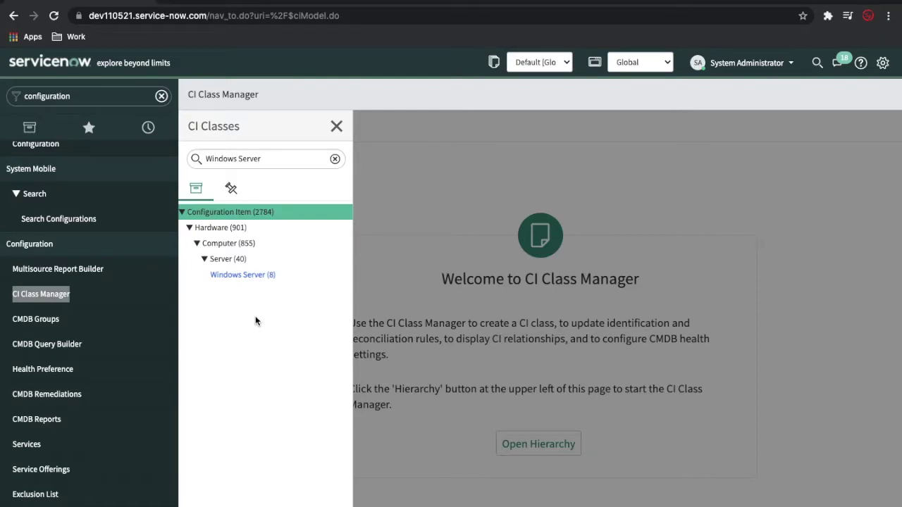
mouse_move(235, 218)
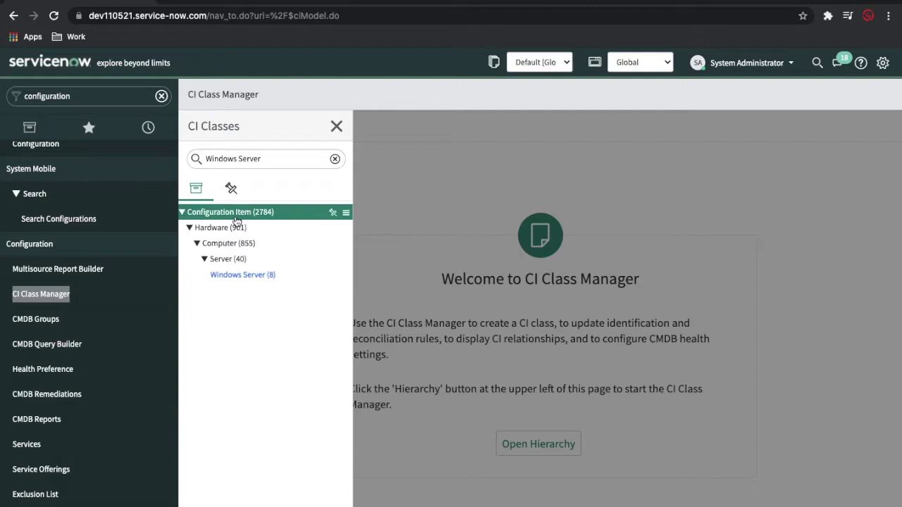
mouse_move(237, 282)
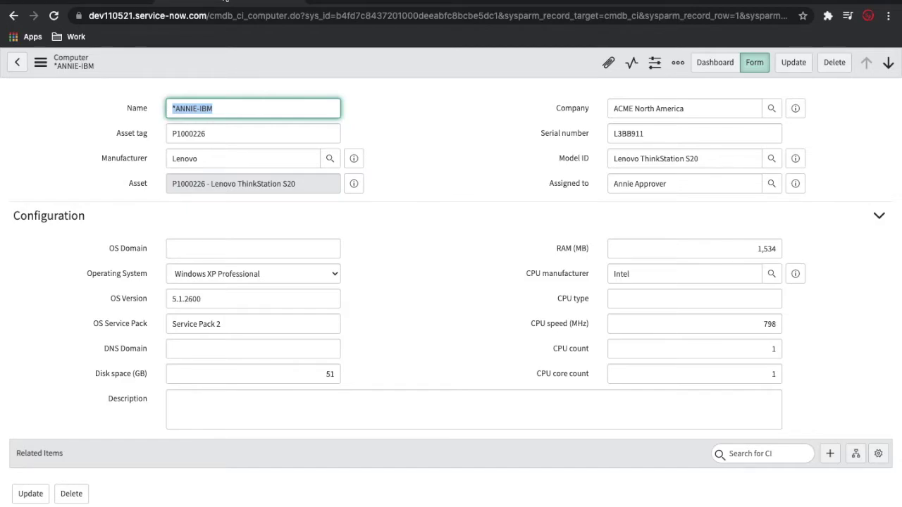
Return to the Configuration Items list and group the records by Class.
click(13, 20)
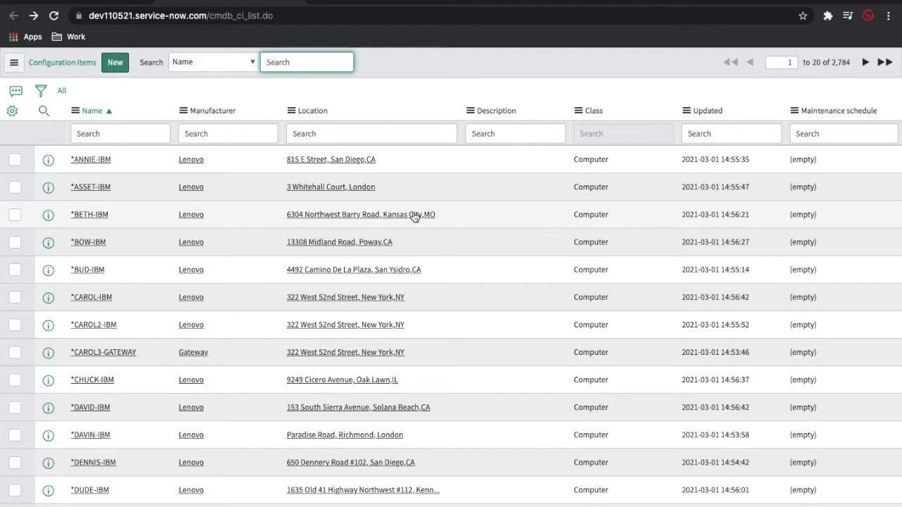
click(591, 115)
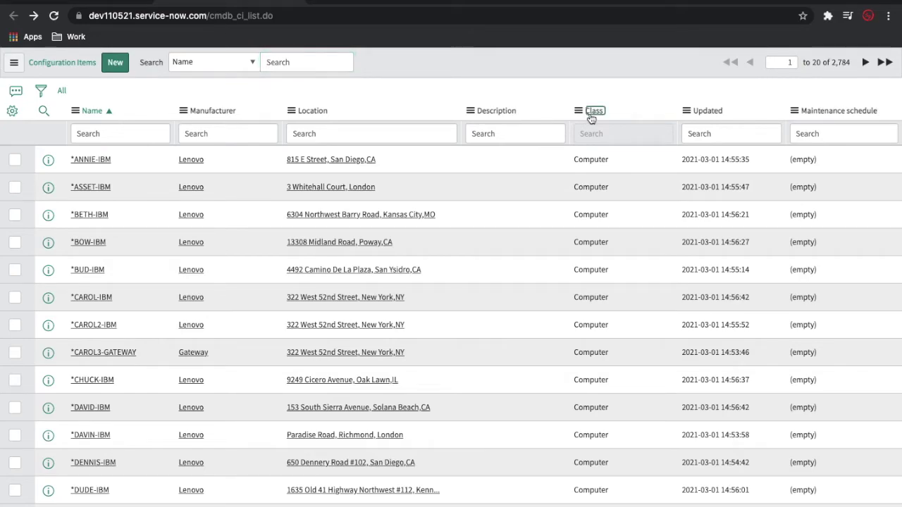
right_click(608, 115)
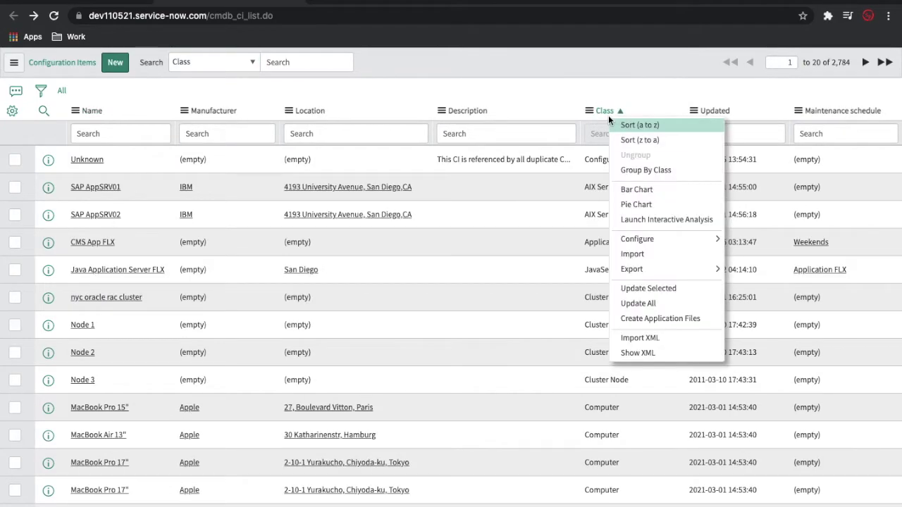
click(643, 171)
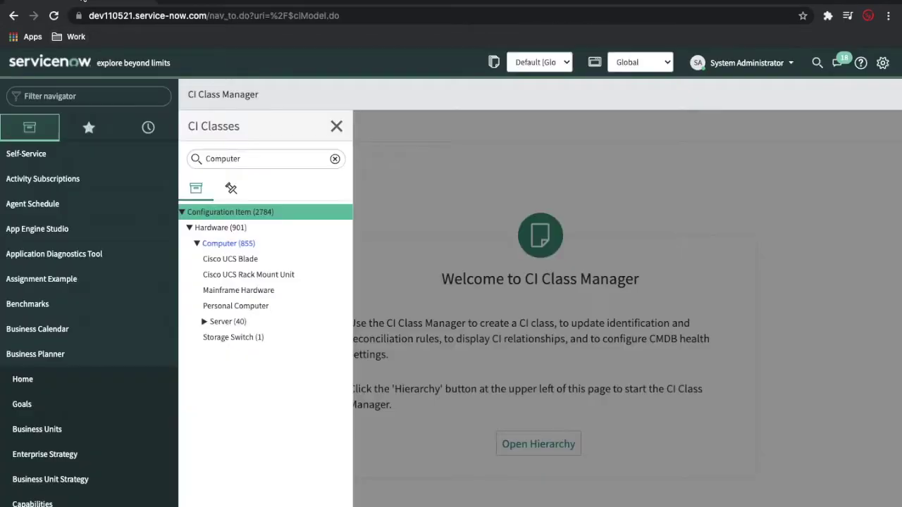
Expand the Linux Server group in the grouped Configuration Items list and open the PS LinuxApp01 record.
click(90, 2)
click(208, 2)
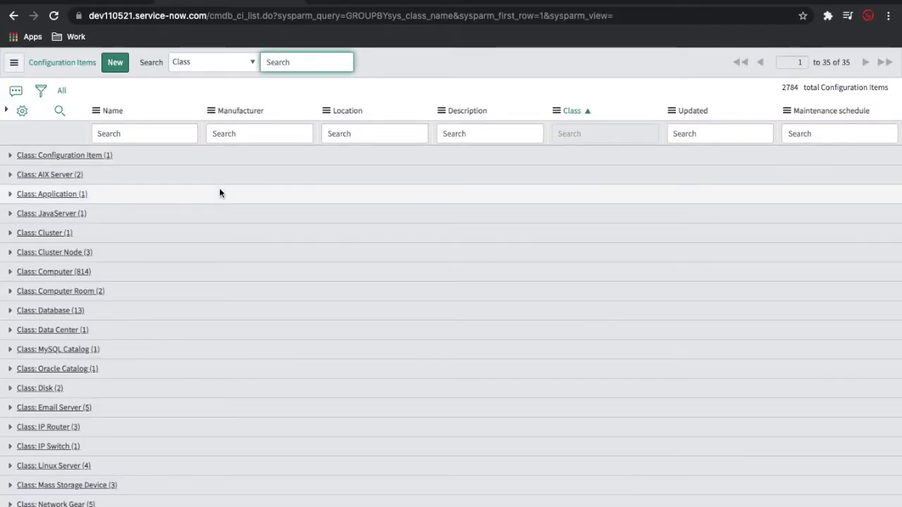
scroll(84, 278, down, 1)
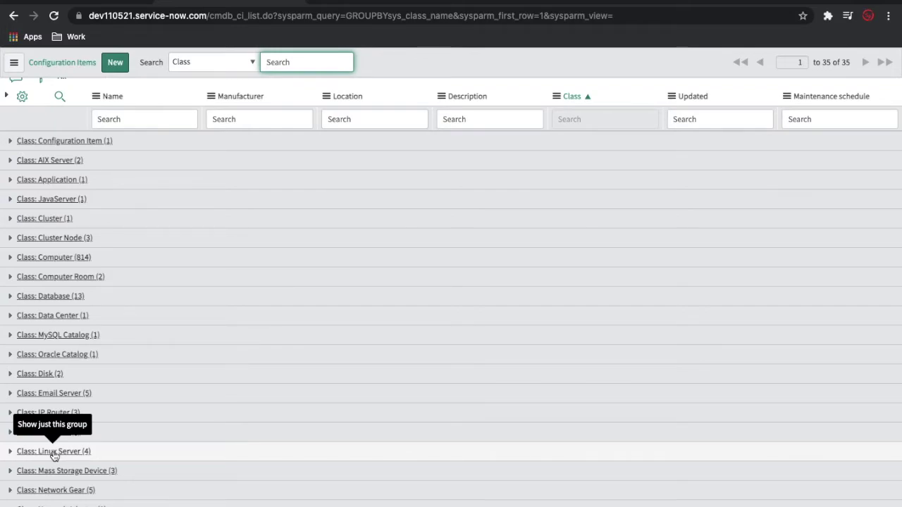
click(9, 451)
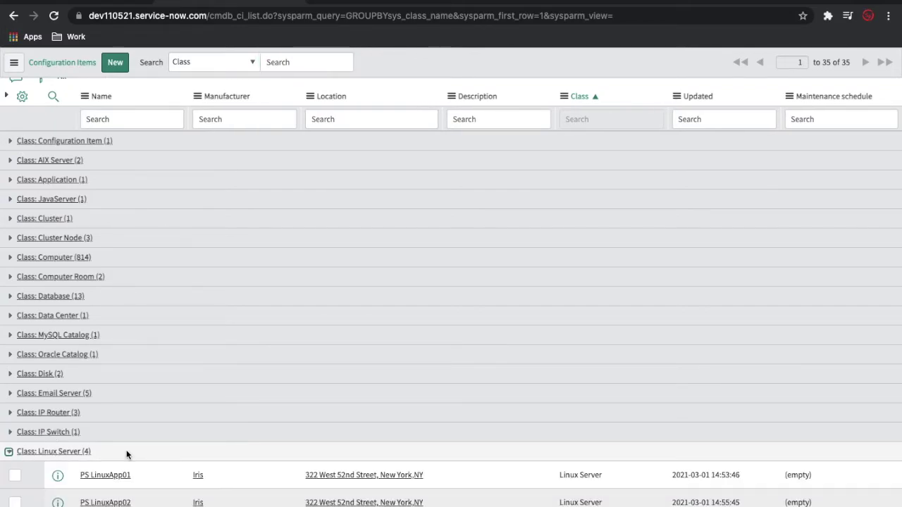
scroll(126, 451, down, 1)
click(115, 418)
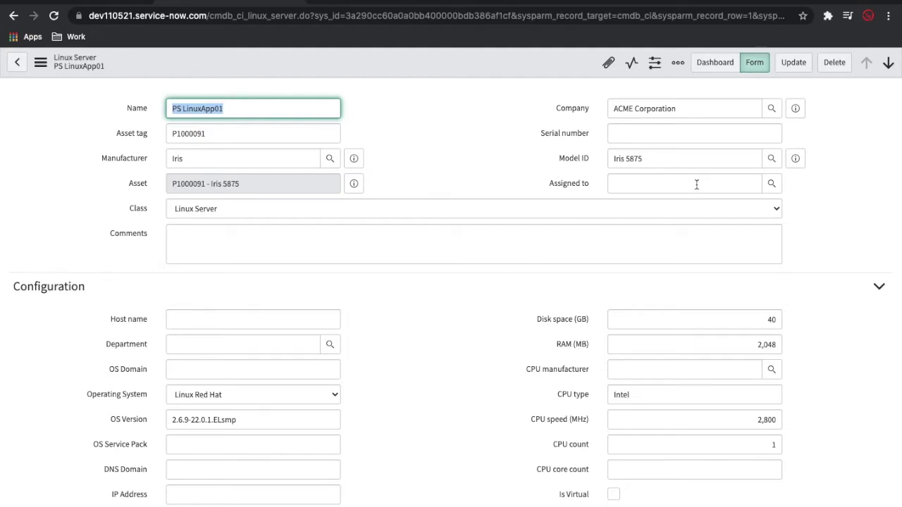
Review the Configuration section and Related Items of PS LinuxApp01 and open its relationship map.
scroll(550, 355, down, 2)
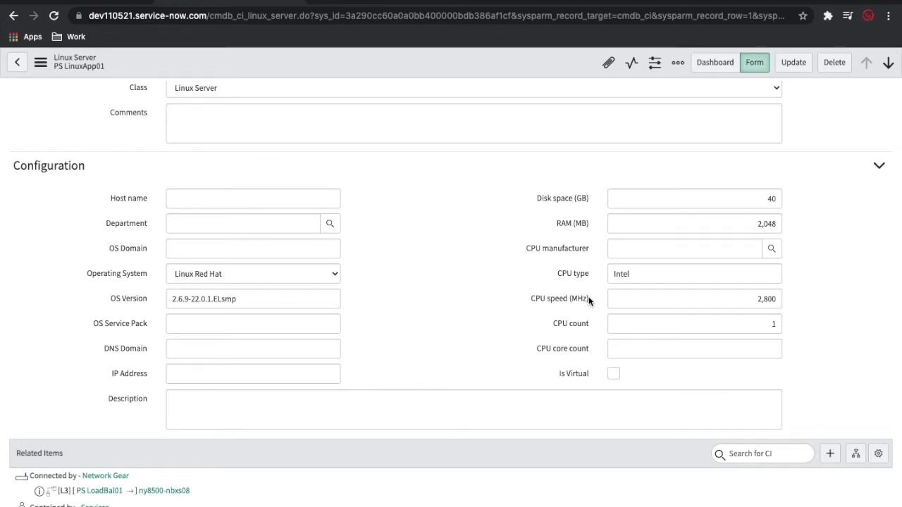
scroll(590, 301, down, 5)
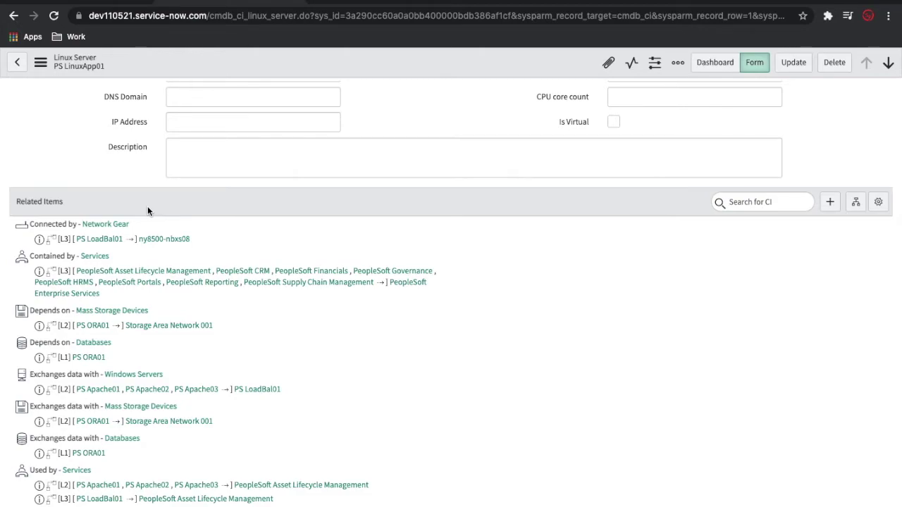
scroll(176, 333, down, 5)
scroll(176, 333, up, 3)
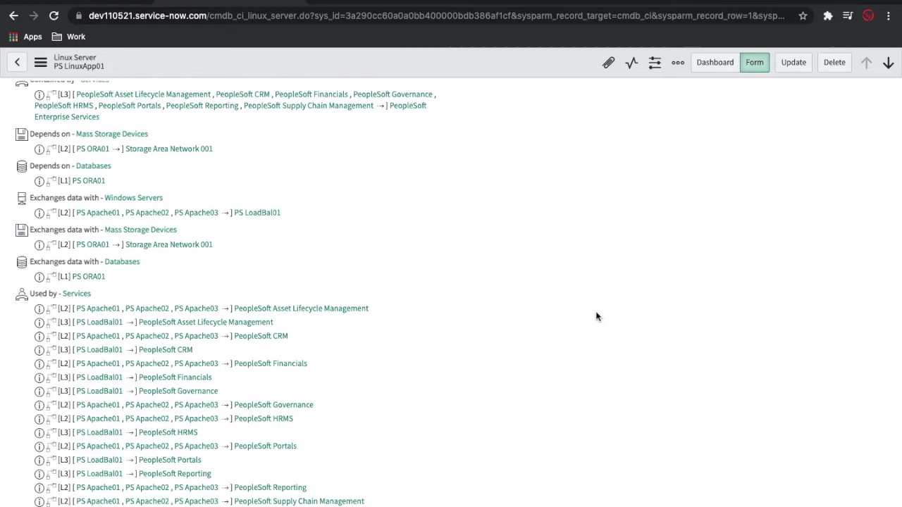
scroll(596, 310, up, 4)
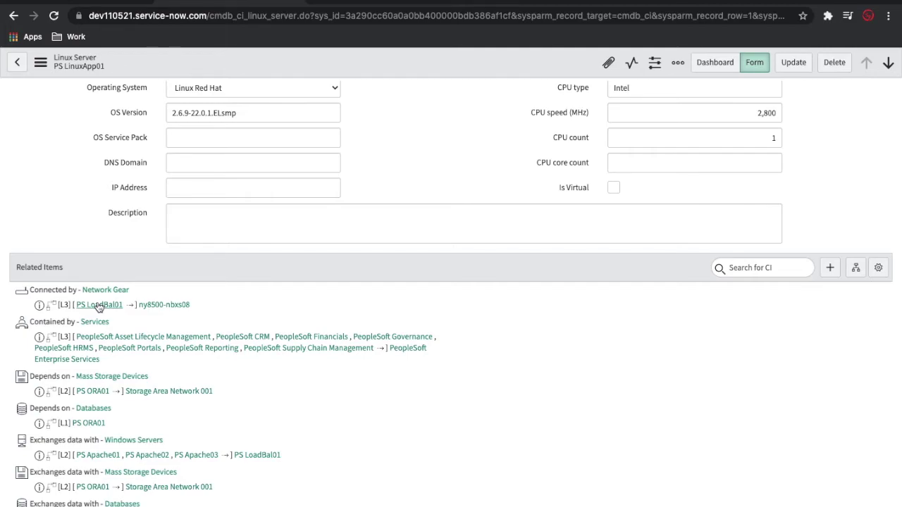
click(854, 269)
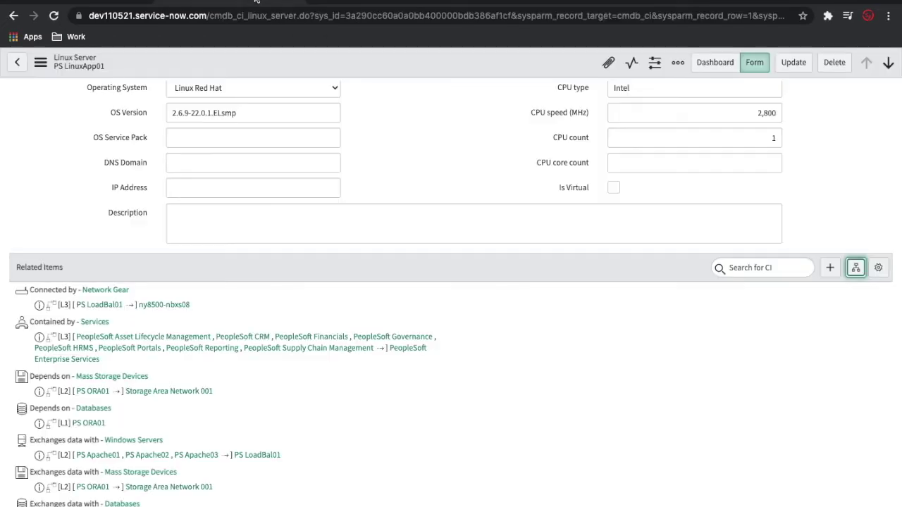
View the dependency map of PS LinuxApp01 and switch its record to the dashboard view.
click(856, 267)
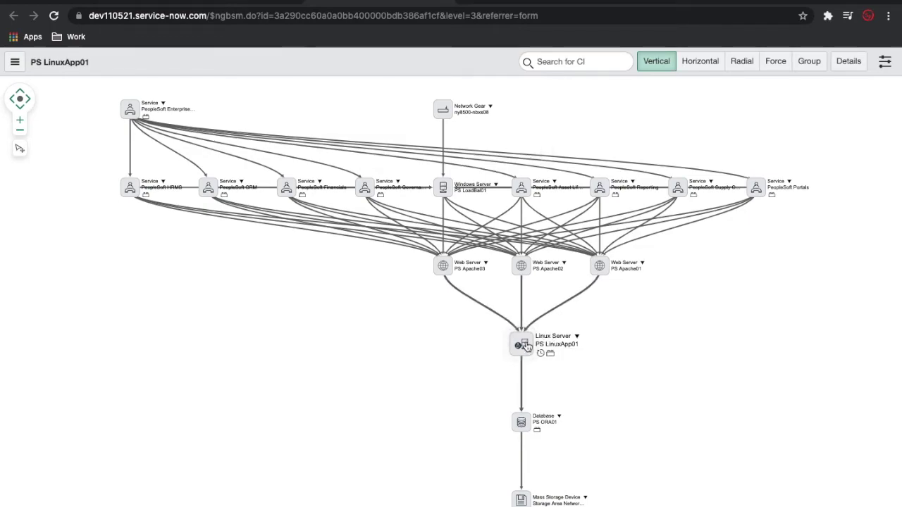
scroll(584, 394, down, 1)
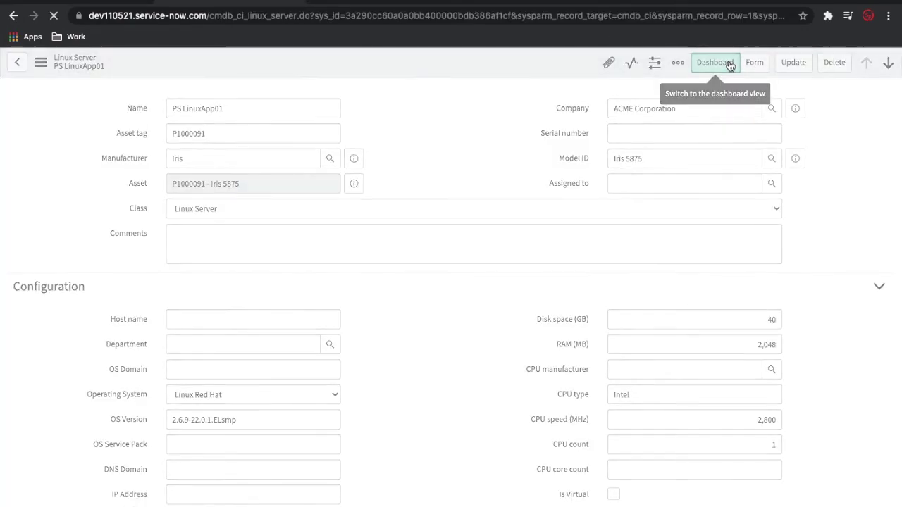
click(728, 64)
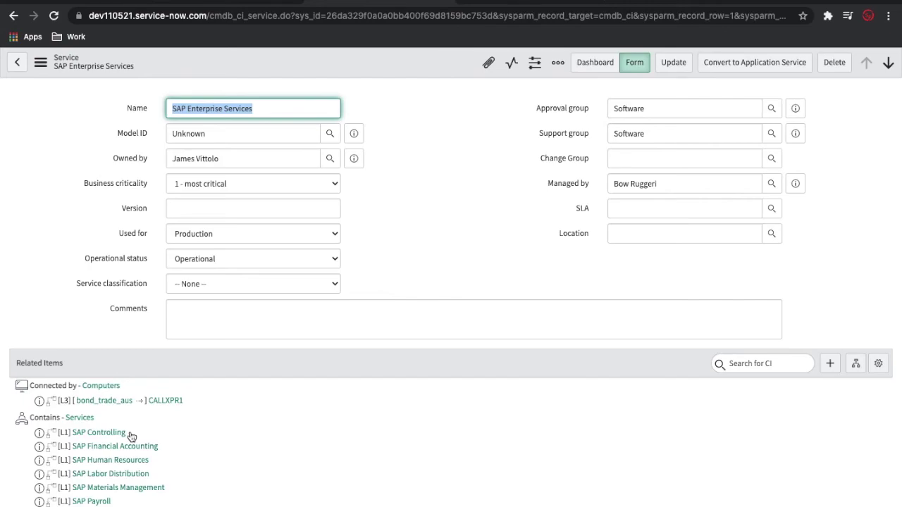
Review the Operational status choices and the Owned by field of the SAP Enterprise Services record.
click(164, 258)
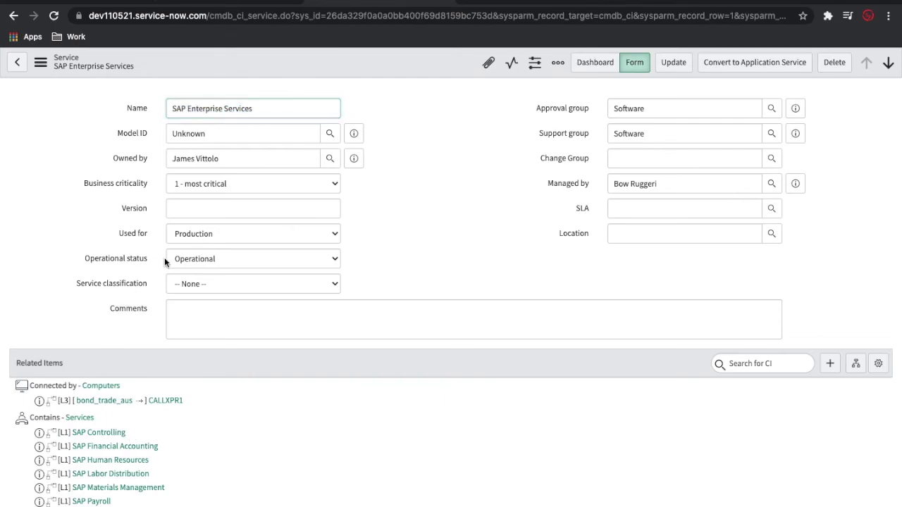
click(175, 261)
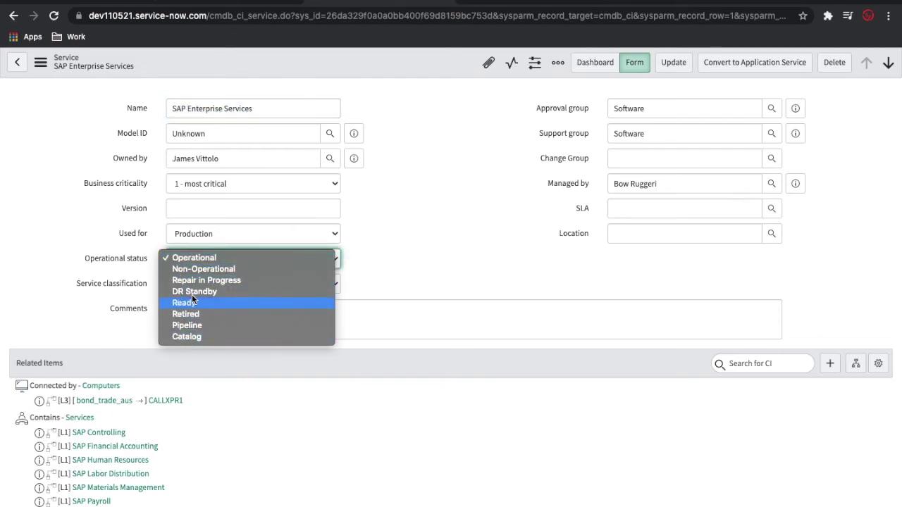
click(544, 219)
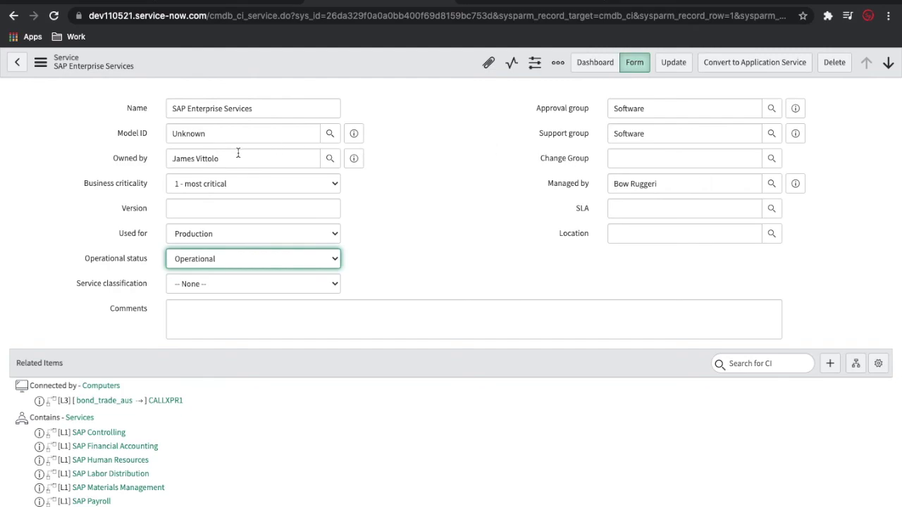
click(176, 154)
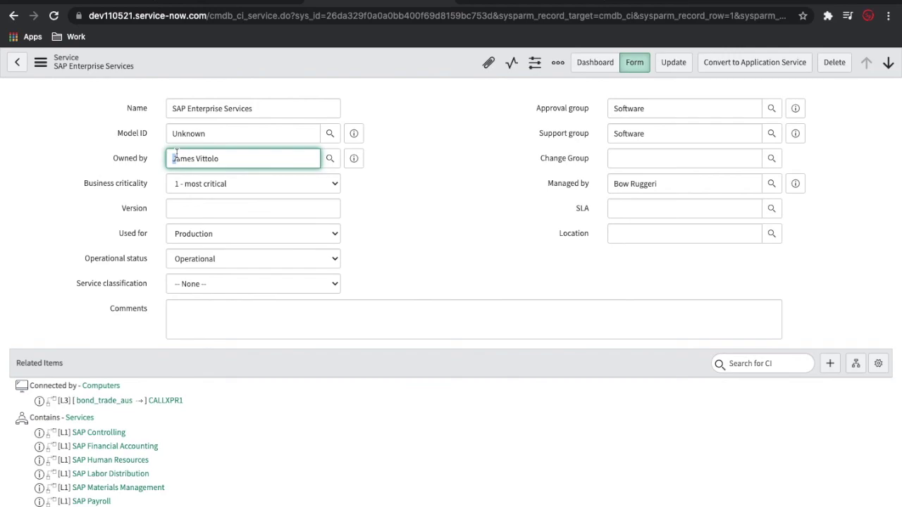
click(202, 161)
Examine the services, databases and servers listed under Related Items for SAP Enterprise Services.
scroll(448, 430, down, 5)
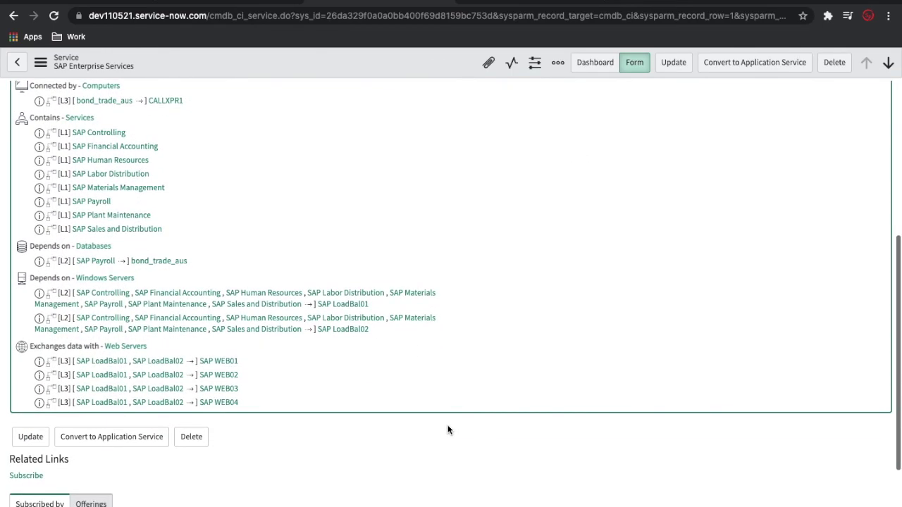
scroll(448, 429, up, 2)
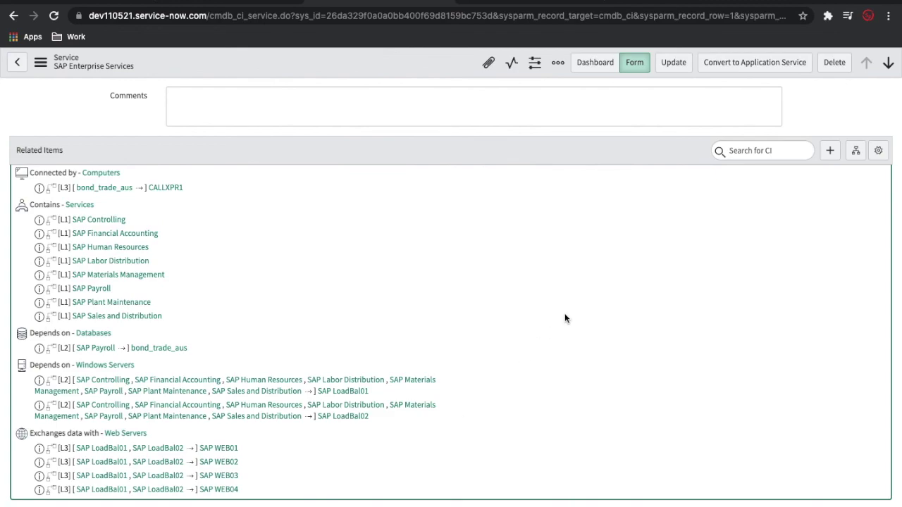
scroll(565, 312, up, 3)
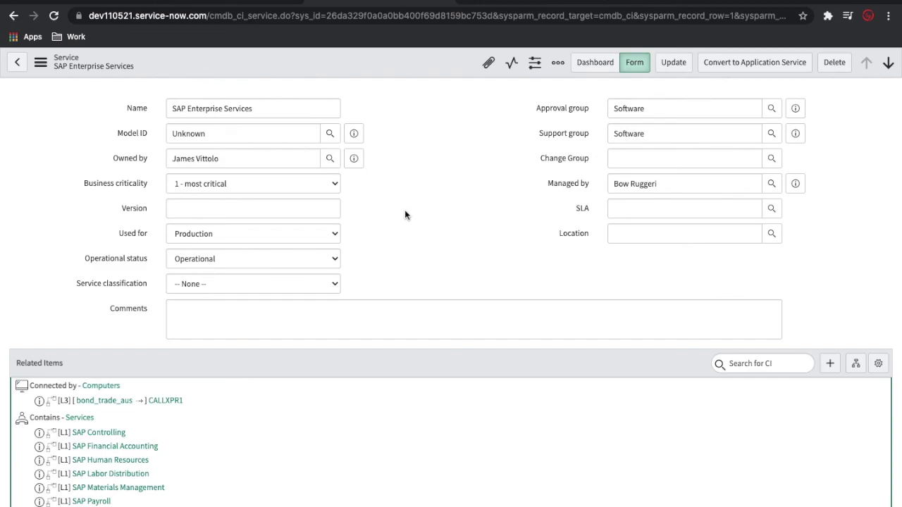
mouse_move(416, 0)
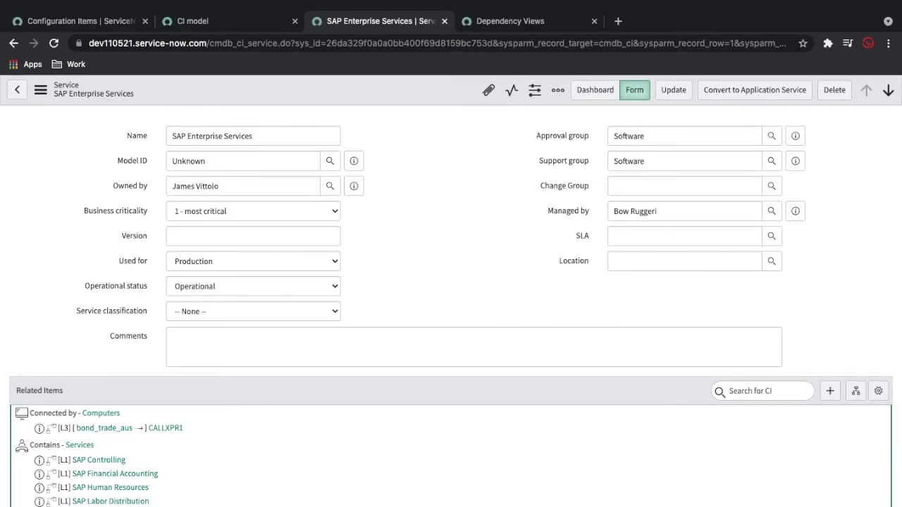